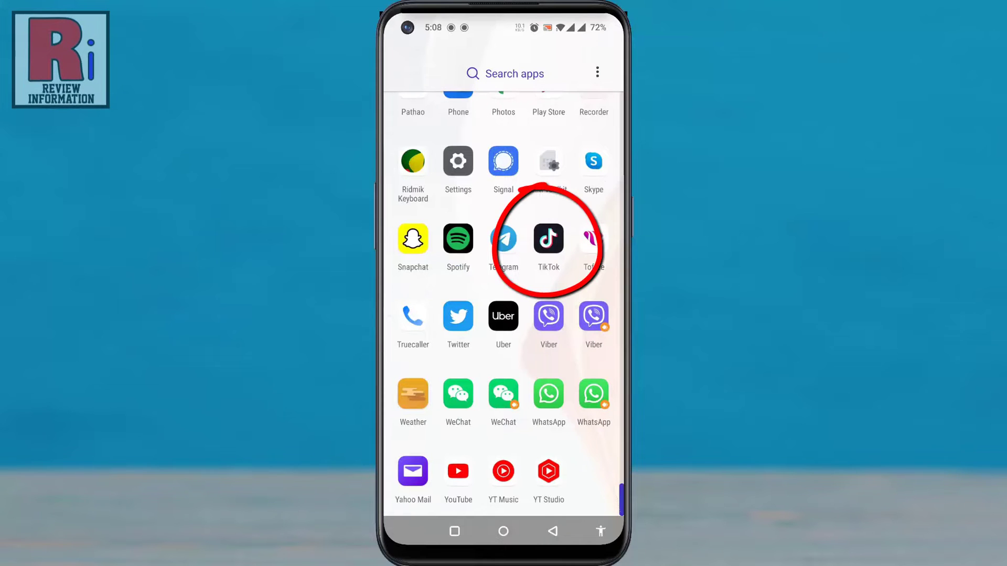
# Launch TikTok and play the Taj Mahal clip from your profile's posted videos
pyautogui.click(548, 239)
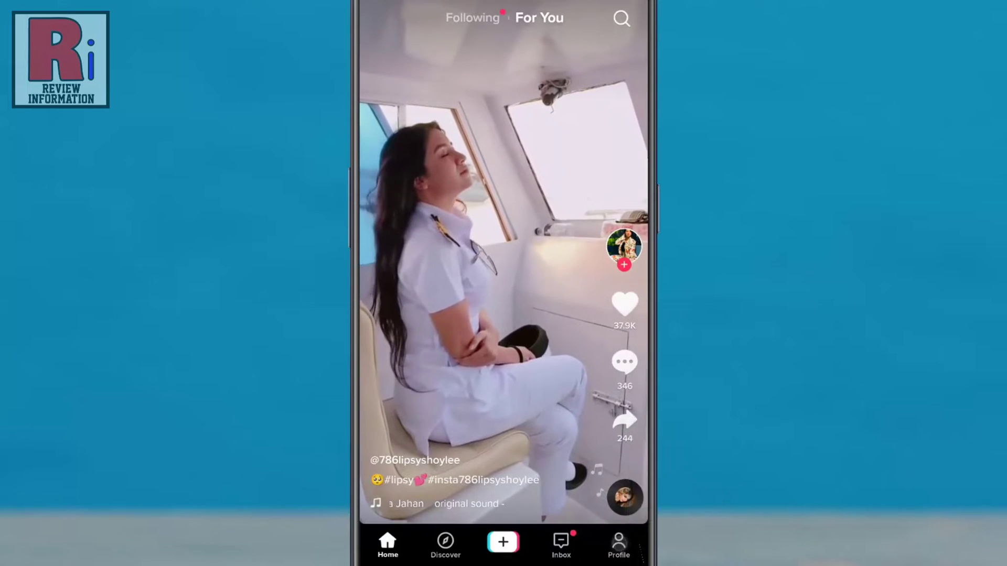
pyautogui.click(618, 543)
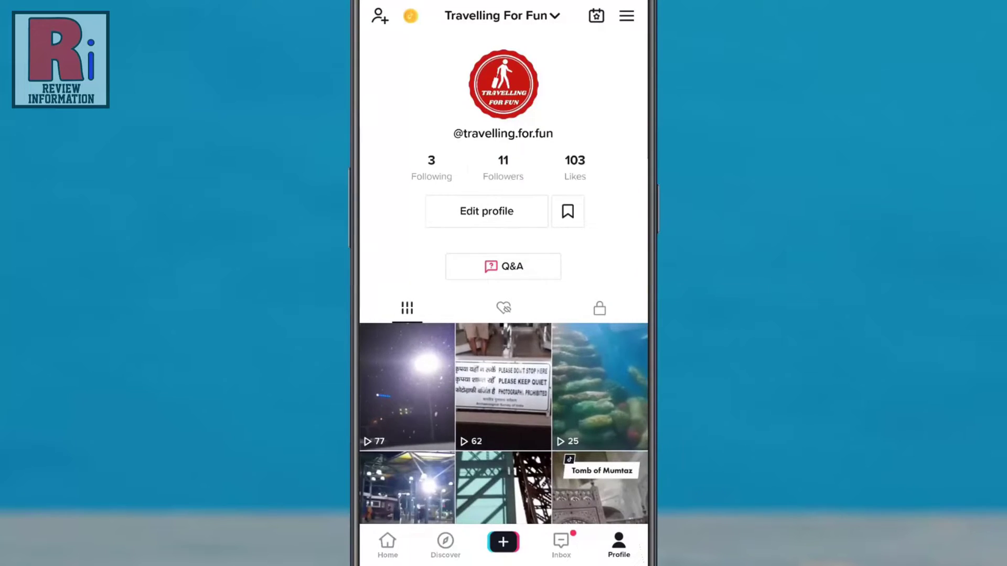
pyautogui.scroll(-5, 503, 354)
pyautogui.scroll(-5, 503, 354)
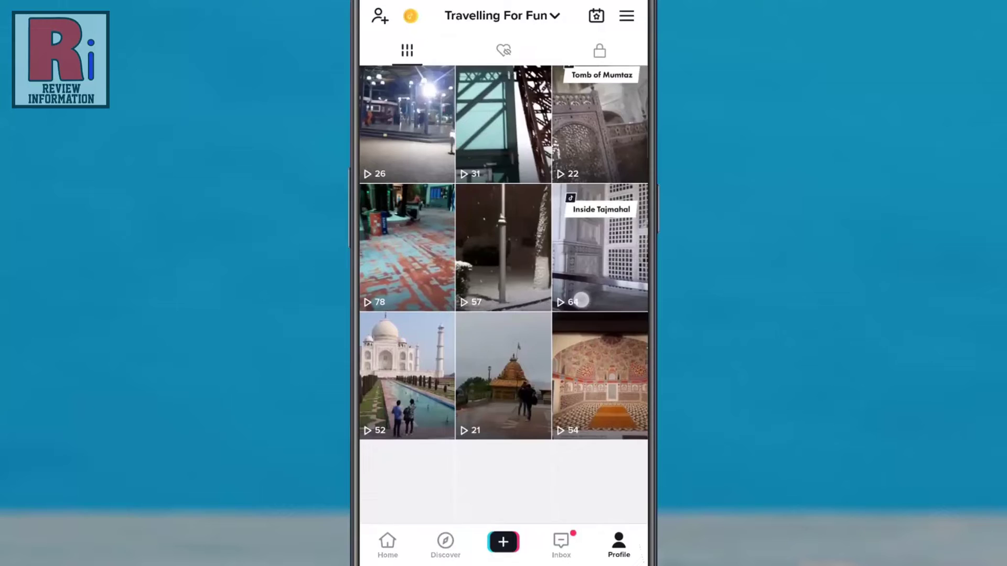
pyautogui.scroll(-3, 503, 314)
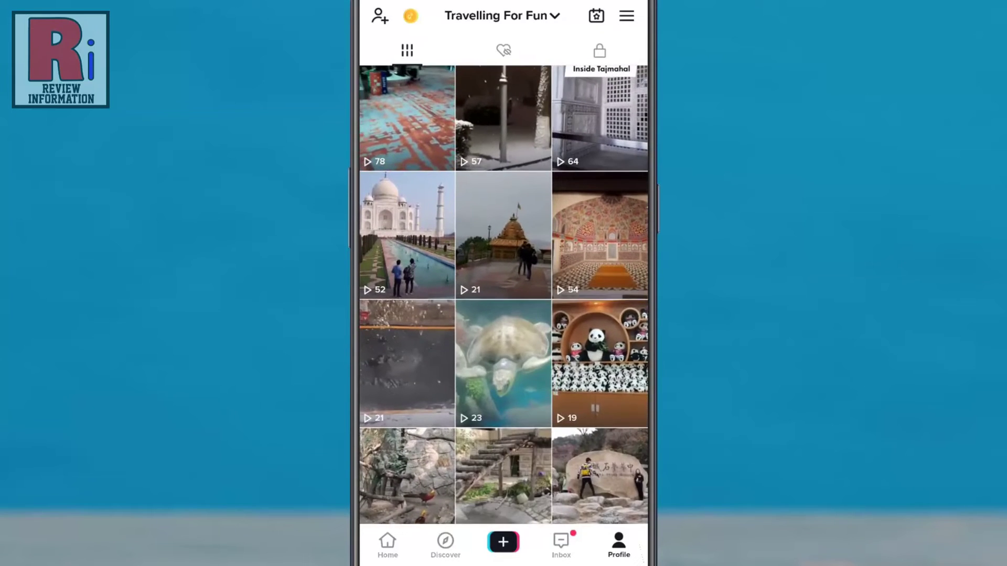
pyautogui.click(407, 235)
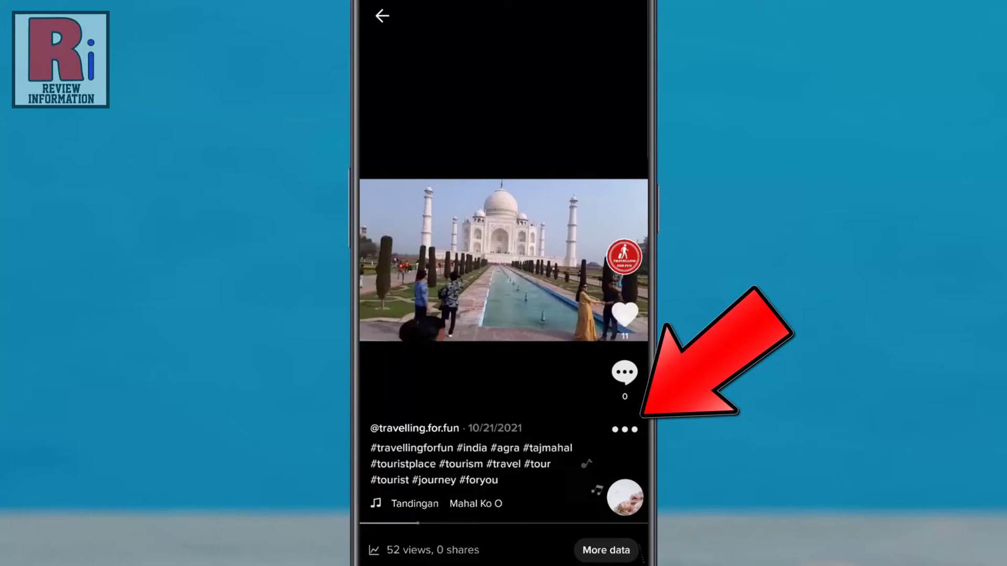
# Choose Set as wallpaper for the Taj Mahal video from its more-actions sheet
pyautogui.click(624, 429)
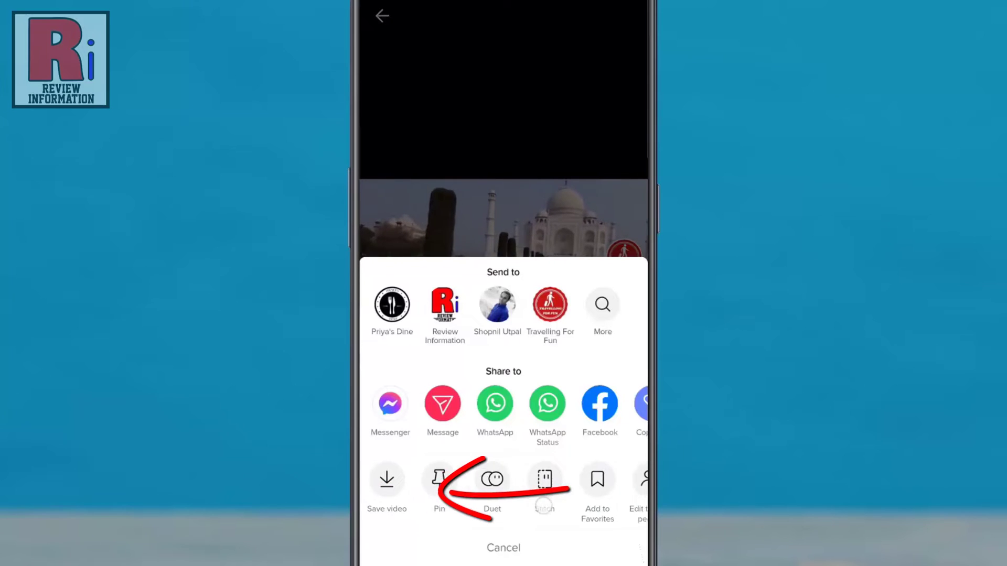
pyautogui.moveTo(542, 507); pyautogui.dragTo(402, 507)
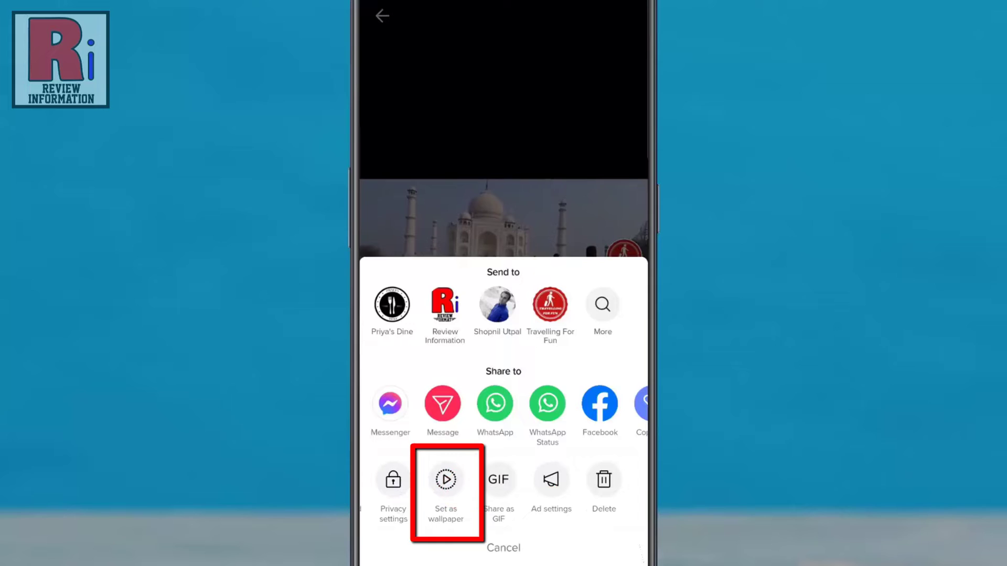
pyautogui.click(447, 480)
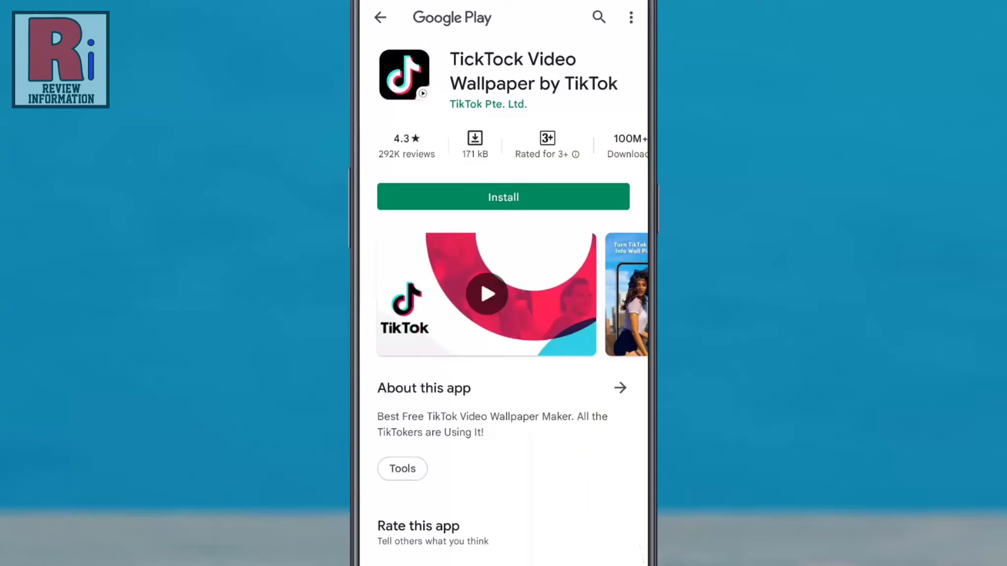
# Install TikTok Video Wallpaper from Google Play and open it
pyautogui.click(503, 198)
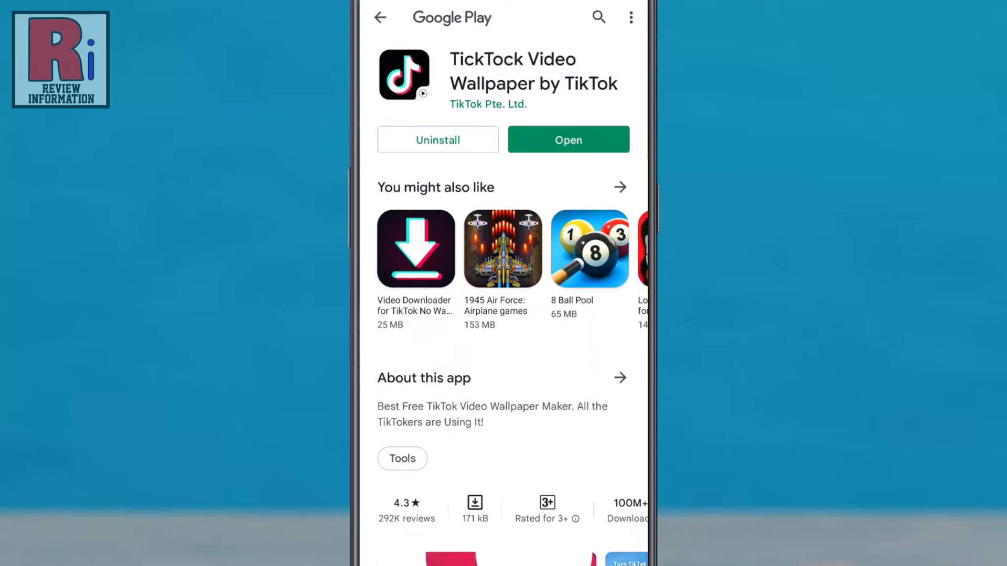
pyautogui.click(568, 140)
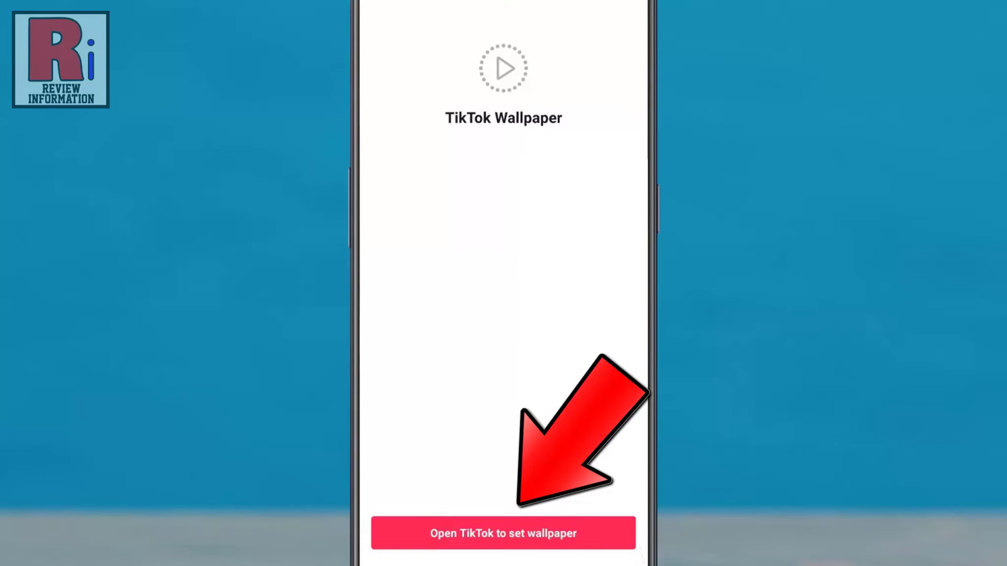
# Pick the Taj Mahal video in TikTok Wallpaper and apply it to the home screen only
pyautogui.click(577, 538)
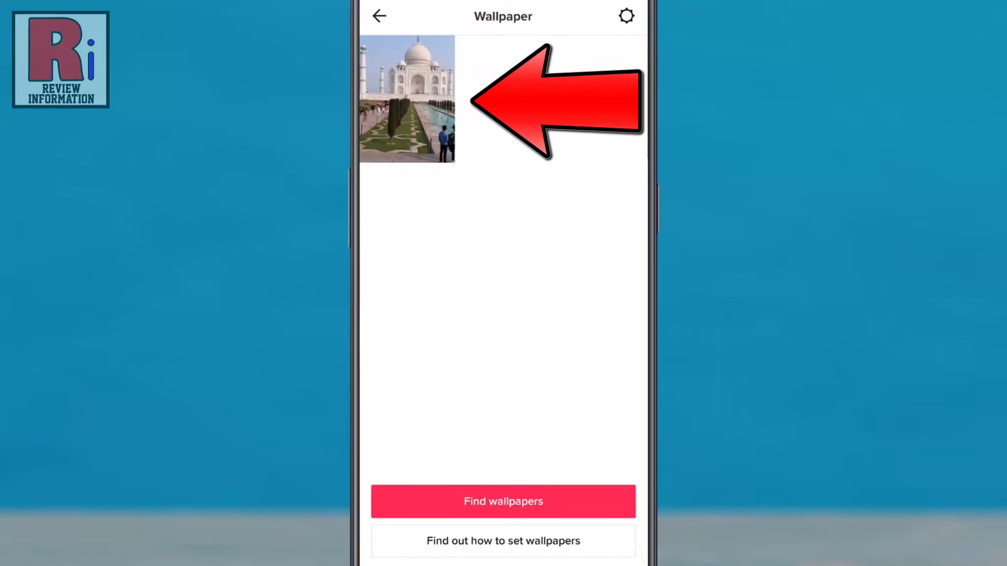
pyautogui.click(407, 98)
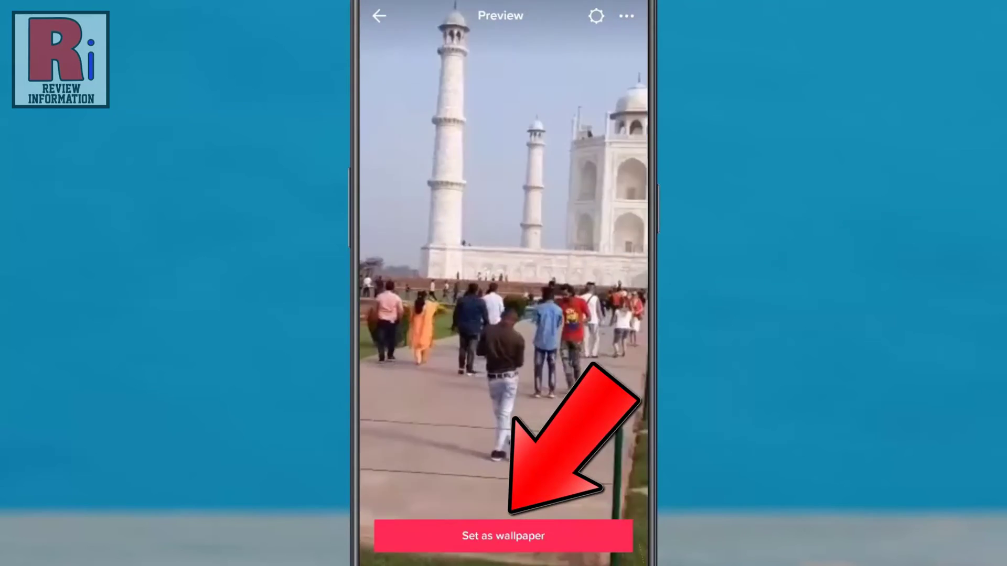
pyautogui.click(556, 535)
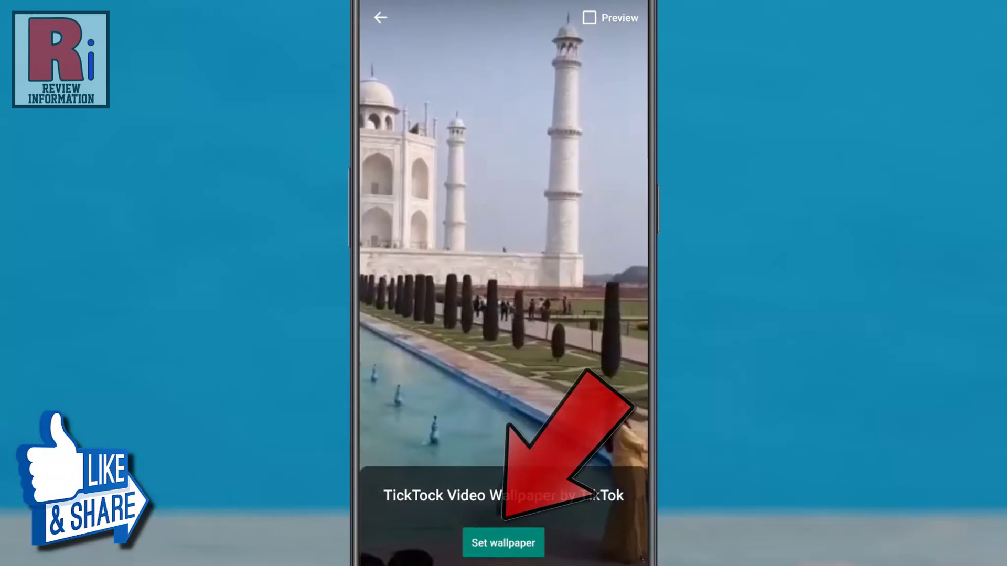
pyautogui.click(523, 544)
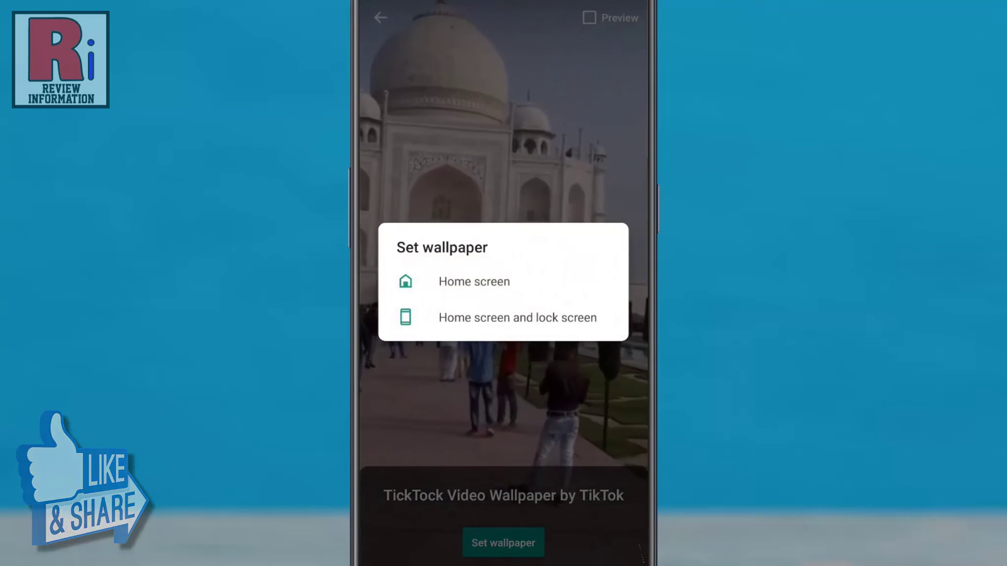
pyautogui.click(558, 281)
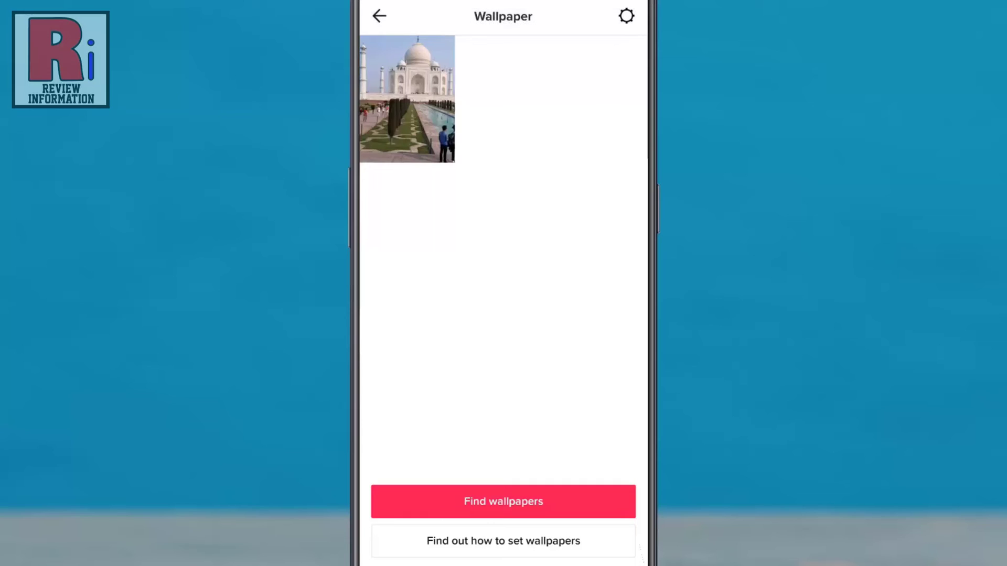
# Go to the main home screen page to see the Taj Mahal live wallpaper
pyautogui.press('super')
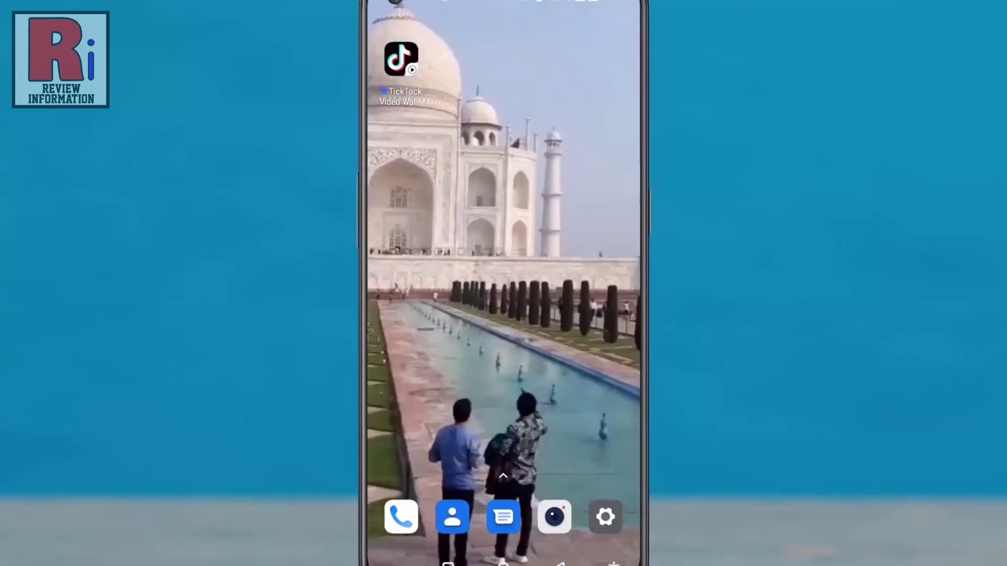
pyautogui.press('super')
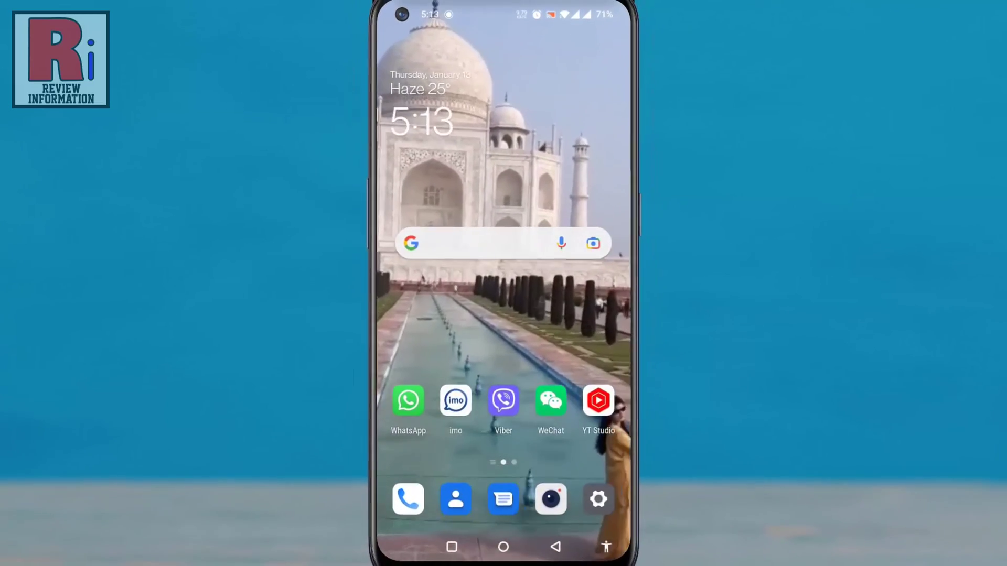